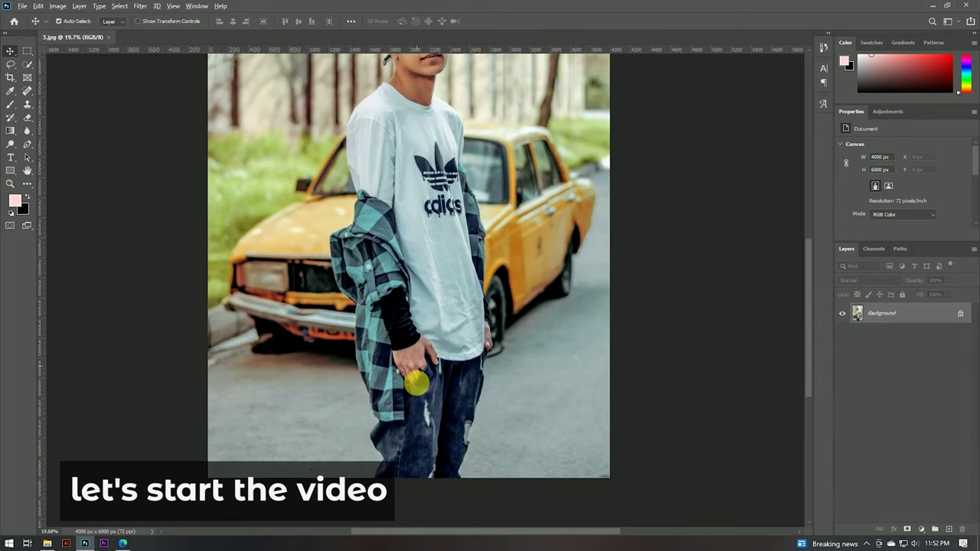
- Add a default Hue/Saturation adjustment layer above the street portrait's Background layer
scroll(420, 290, "down", 2)
scroll(422, 192, "up", 3)
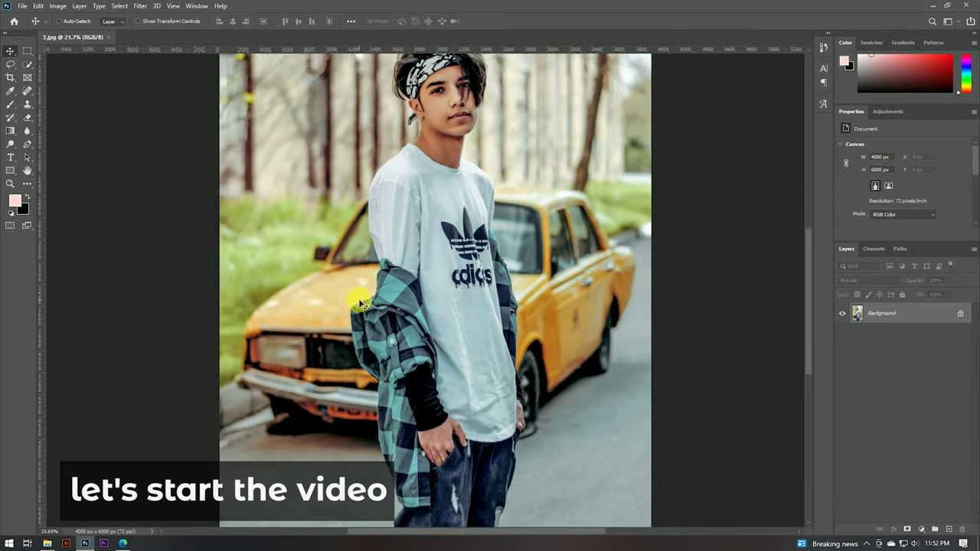
scroll(359, 304, "down", 2)
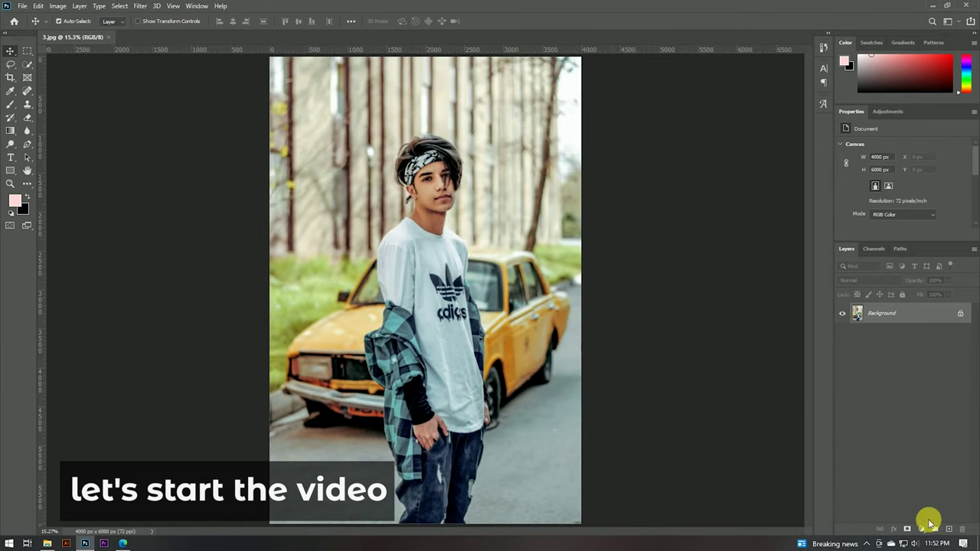
left_click(923, 529)
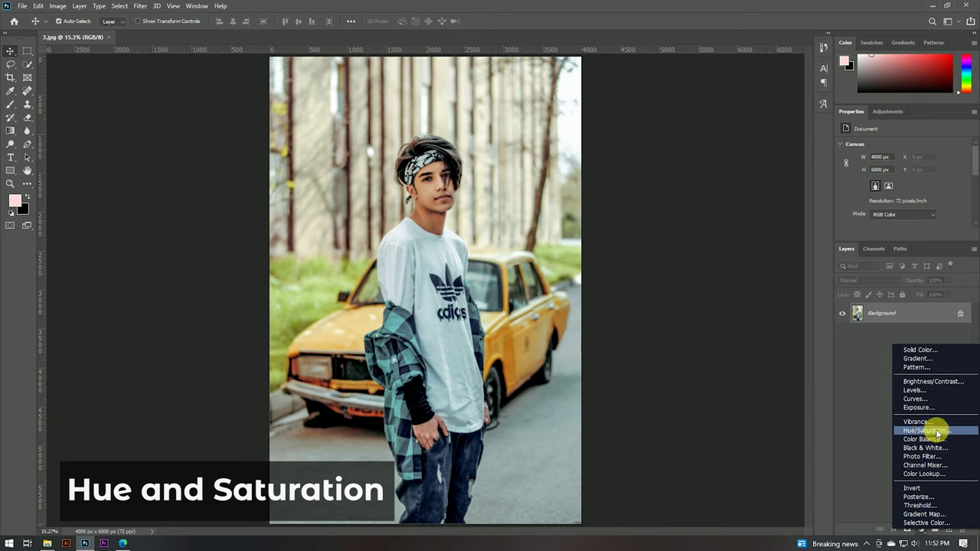
left_click(935, 431)
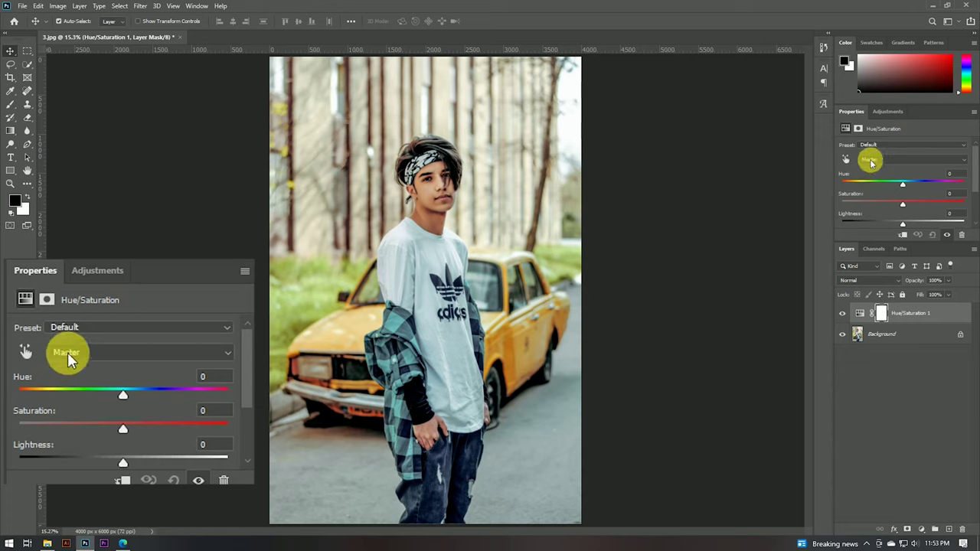
left_click(871, 161)
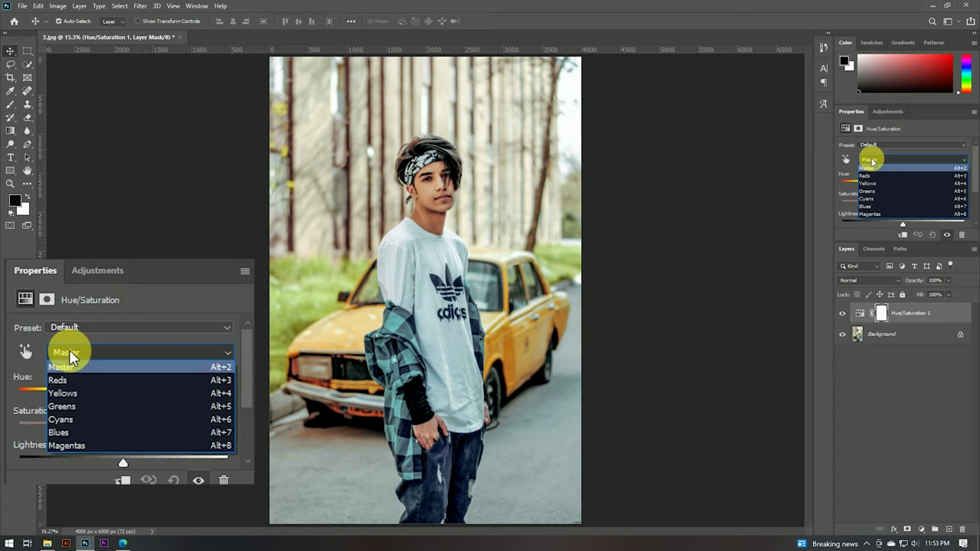
- Lower the Yellows saturation to -75 to mute the yellow taxi
left_click(878, 184)
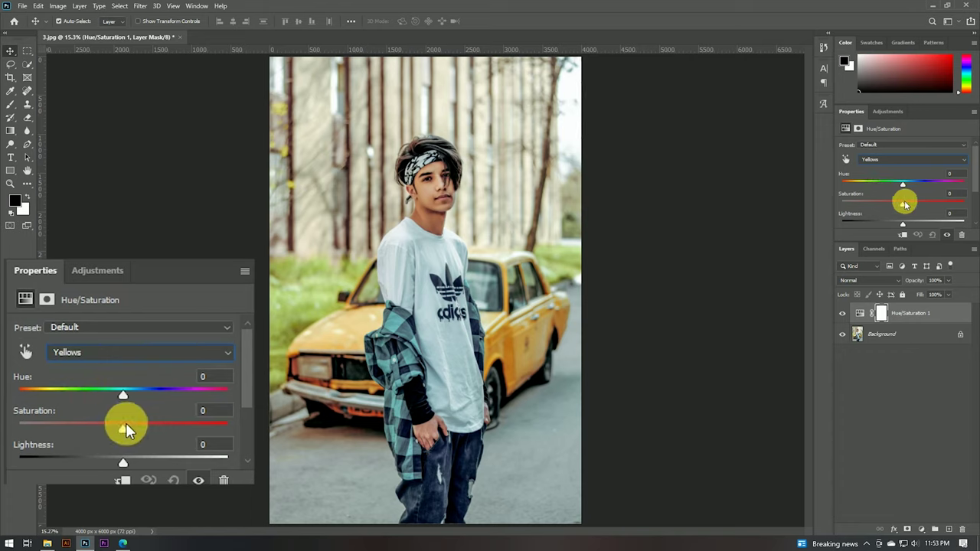
left_click_drag(123, 423, 43, 424)
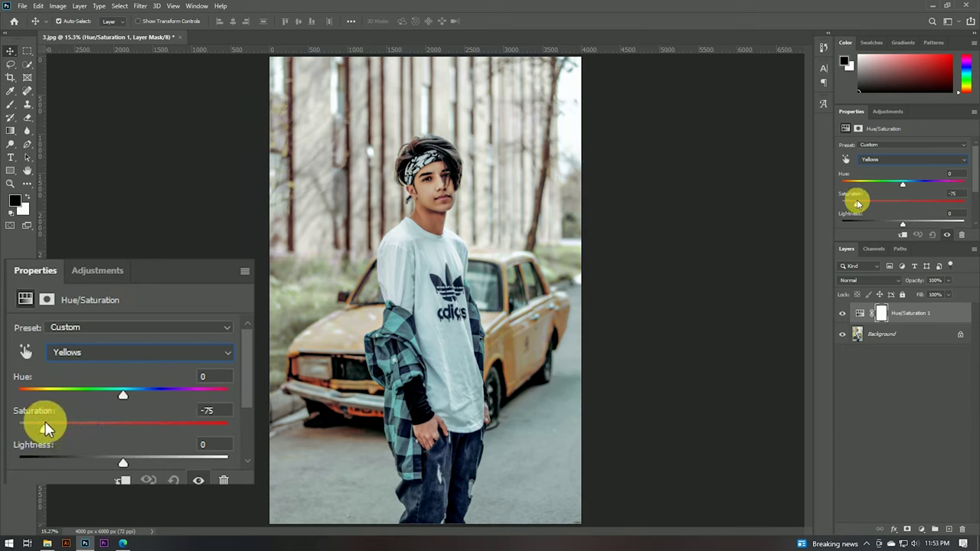
left_click_drag(46, 427, 47, 424)
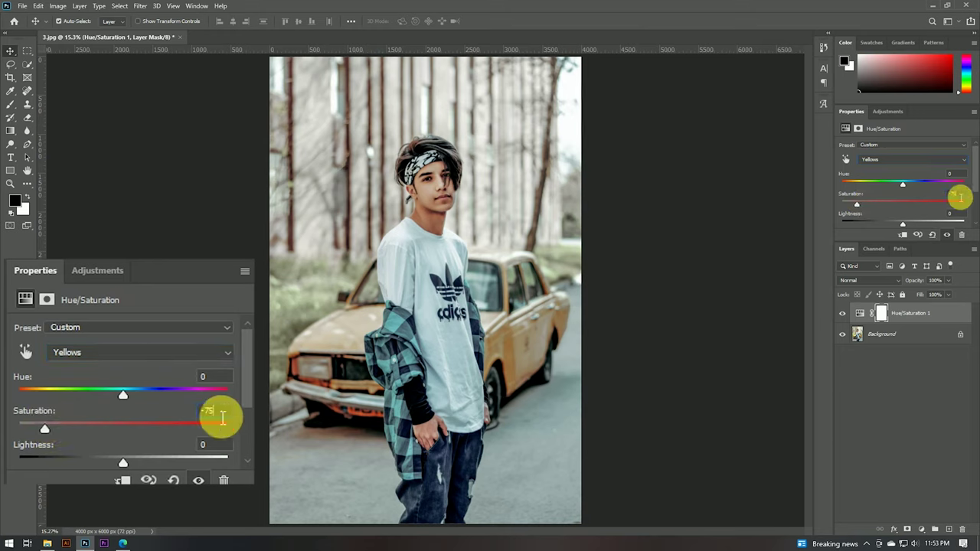
left_click(217, 445)
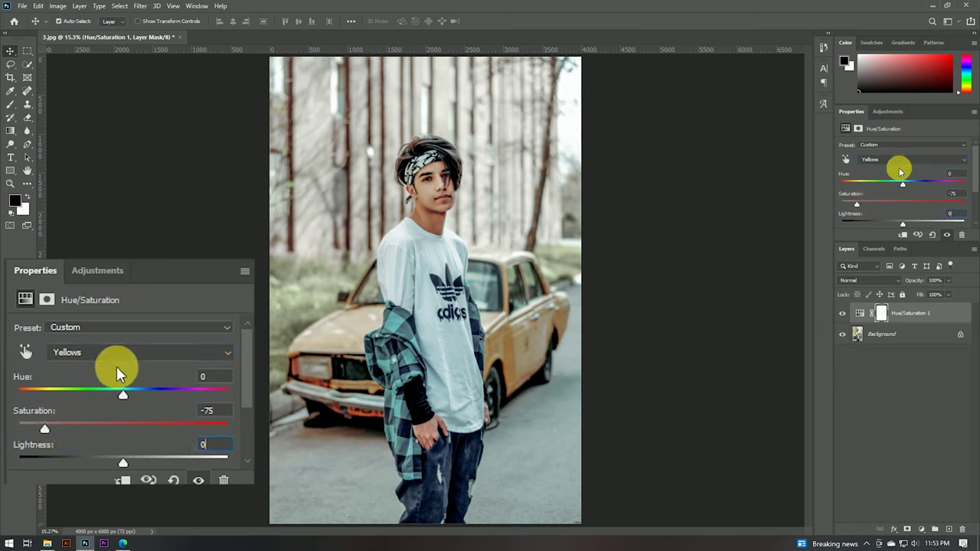
left_click(106, 346)
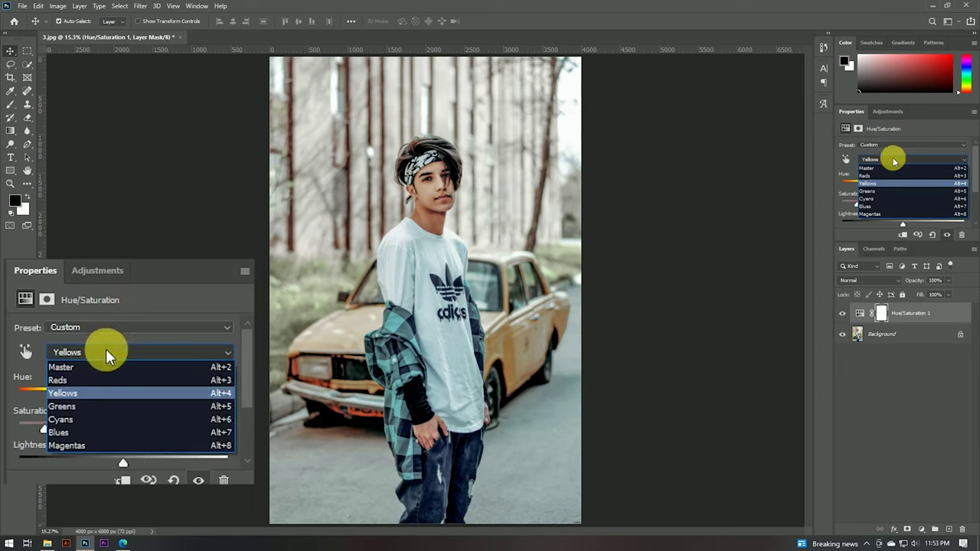
- Drain the Greens and Cyans saturation fully to -100
left_click(96, 405)
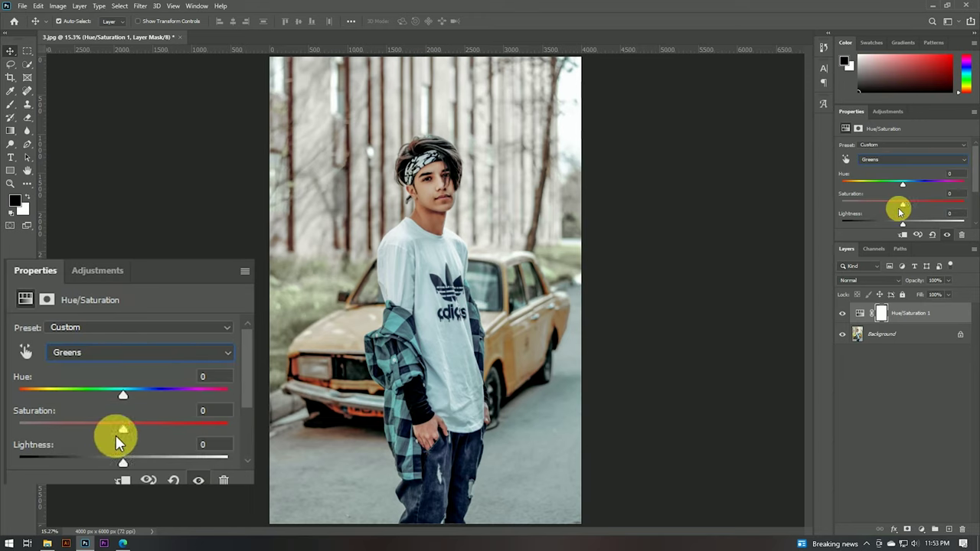
left_click_drag(120, 426, 16, 430)
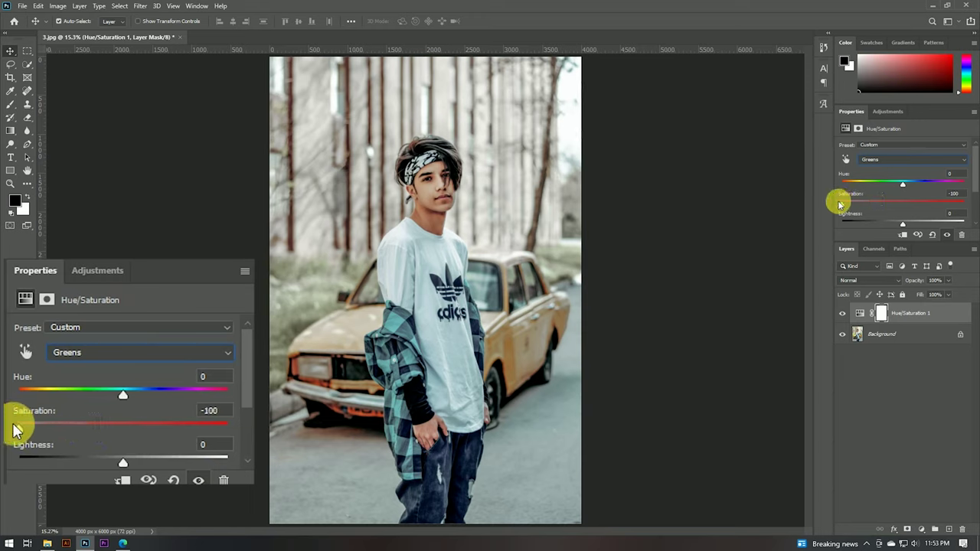
left_click(98, 350)
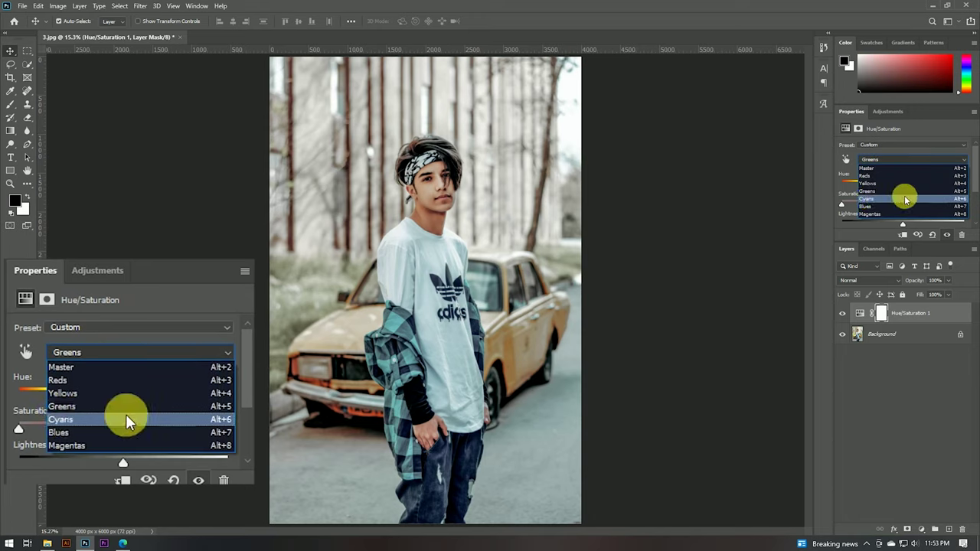
left_click(103, 419)
left_click_drag(126, 428, 16, 427)
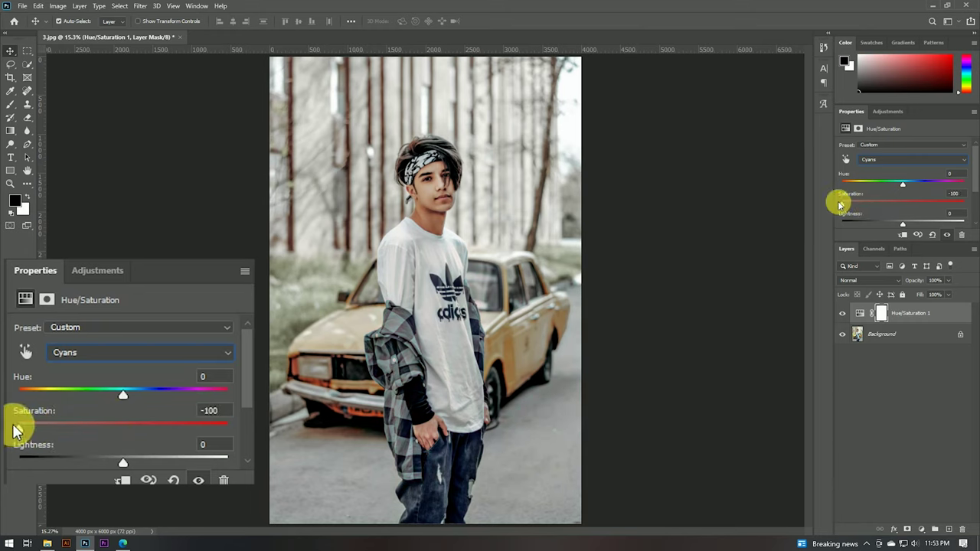
- Drop the Blues and Magentas saturation to -100 as well
left_click(91, 349)
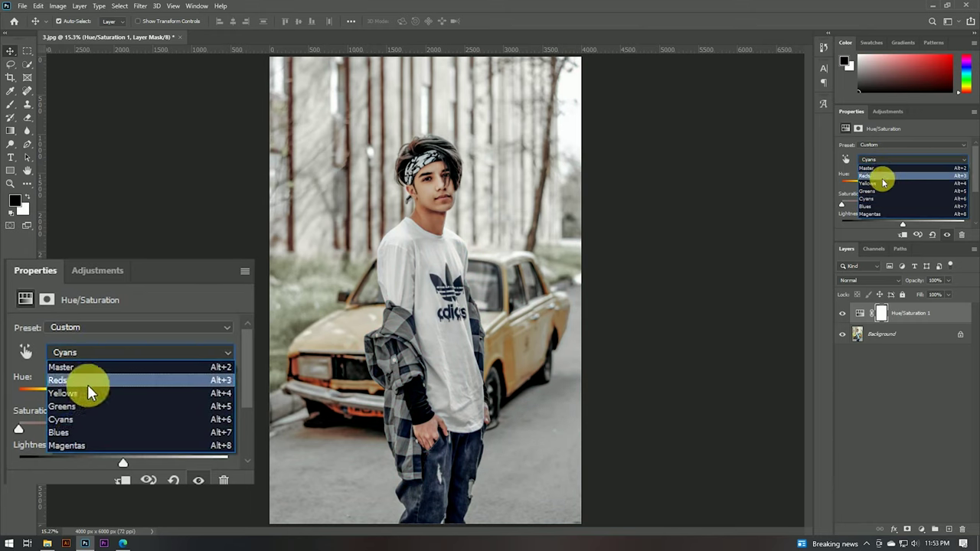
left_click(84, 432)
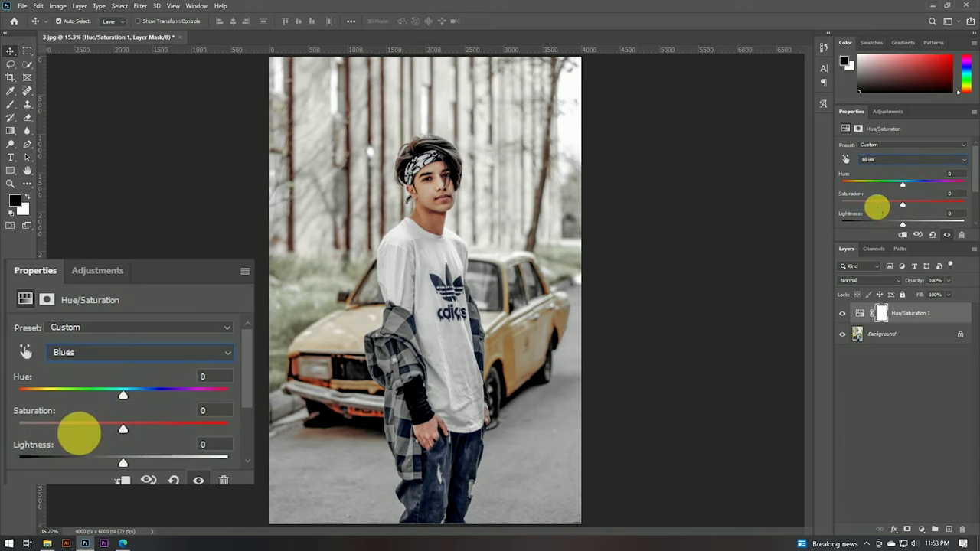
left_click_drag(123, 429, 19, 428)
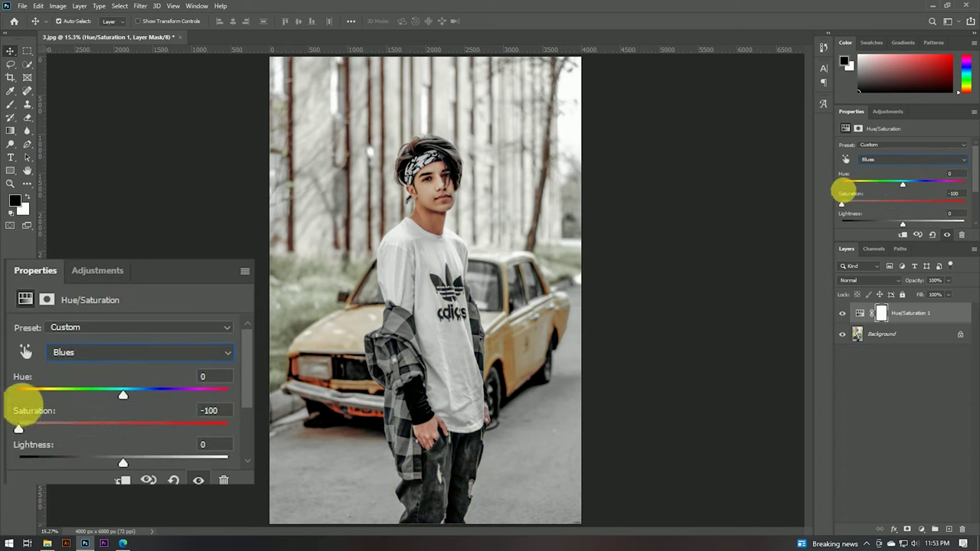
left_click(69, 348)
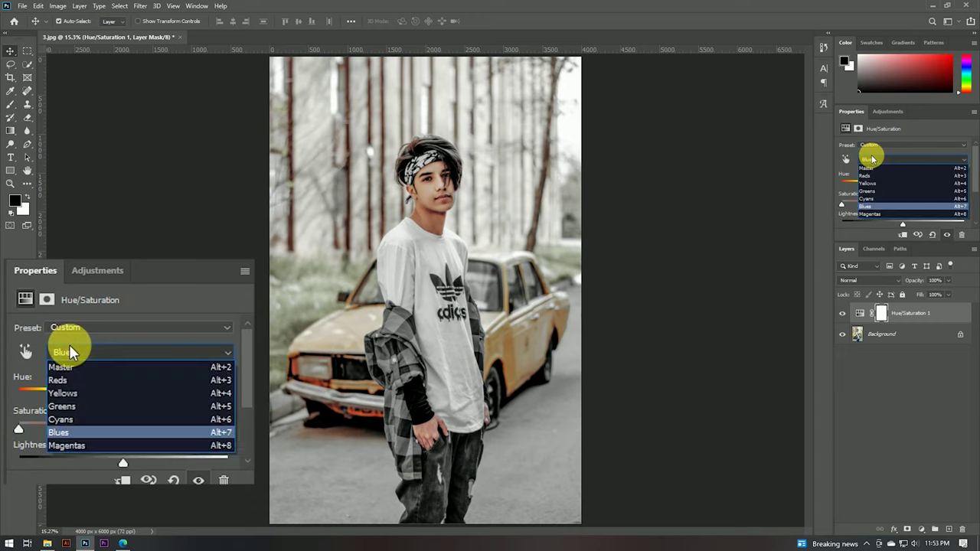
left_click(75, 444)
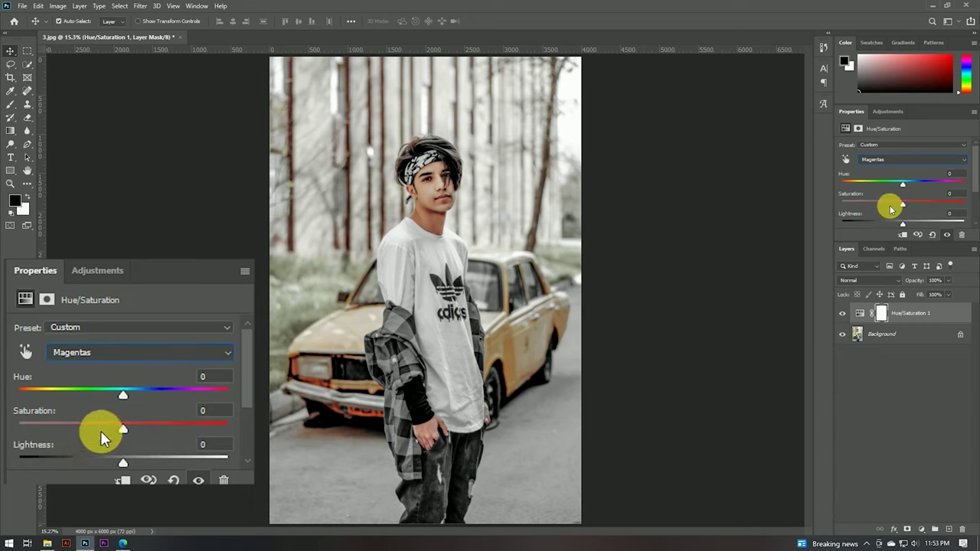
left_click_drag(123, 430, 12, 427)
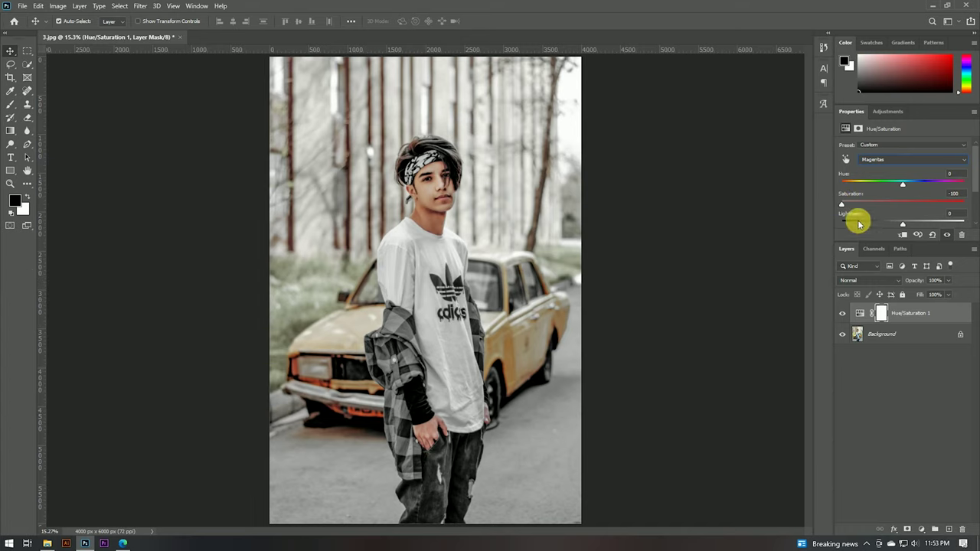
left_click(891, 402)
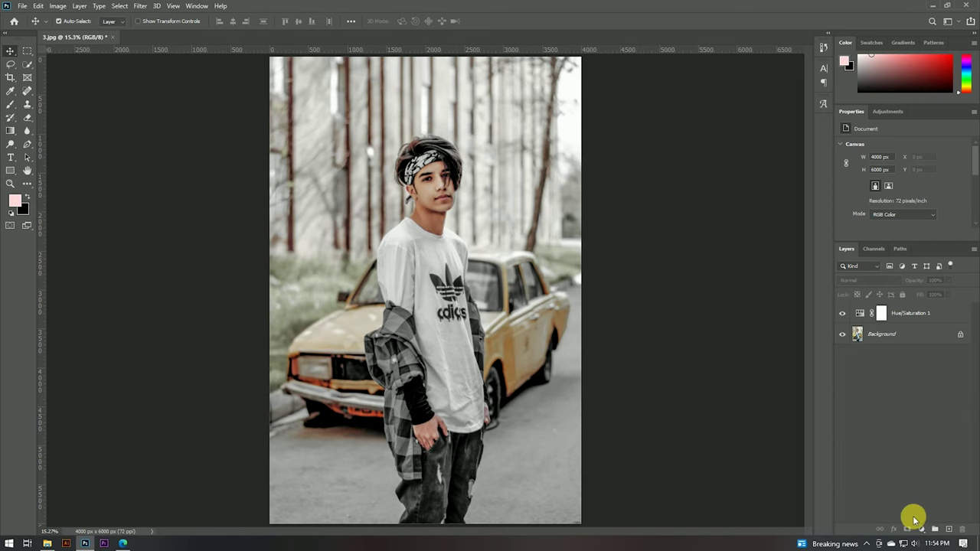
- Add a Selective Color adjustment layer and enter Reds values, with Yellow 30
left_click(922, 529)
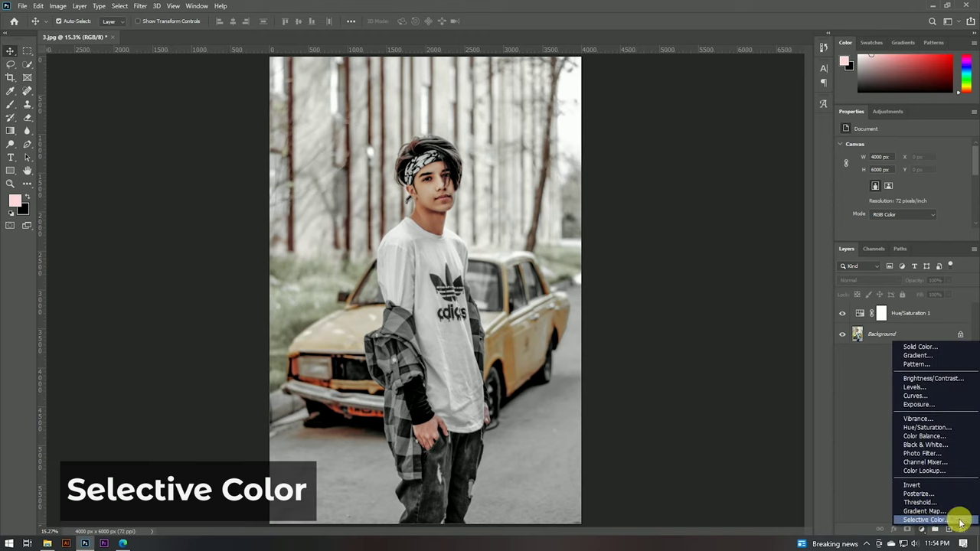
left_click(939, 521)
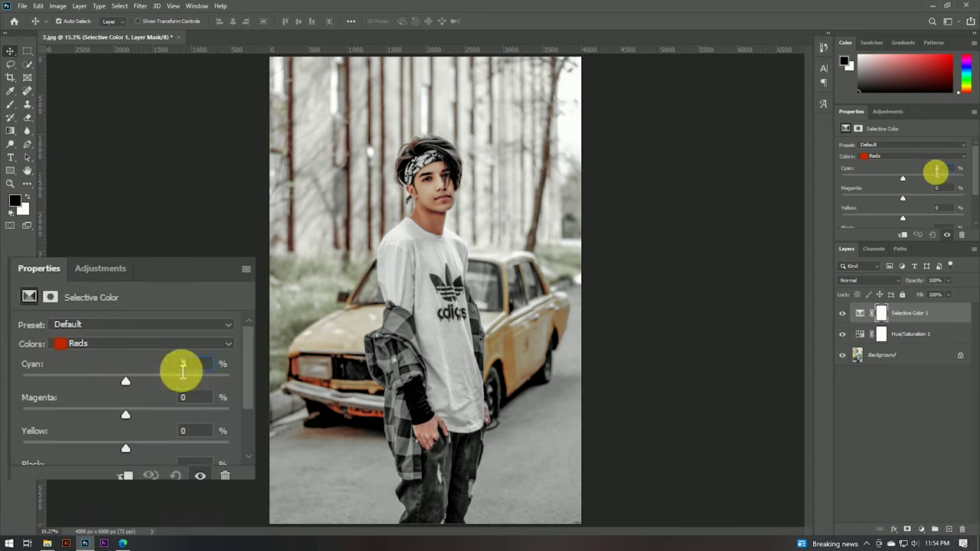
left_click(932, 170)
type("35")
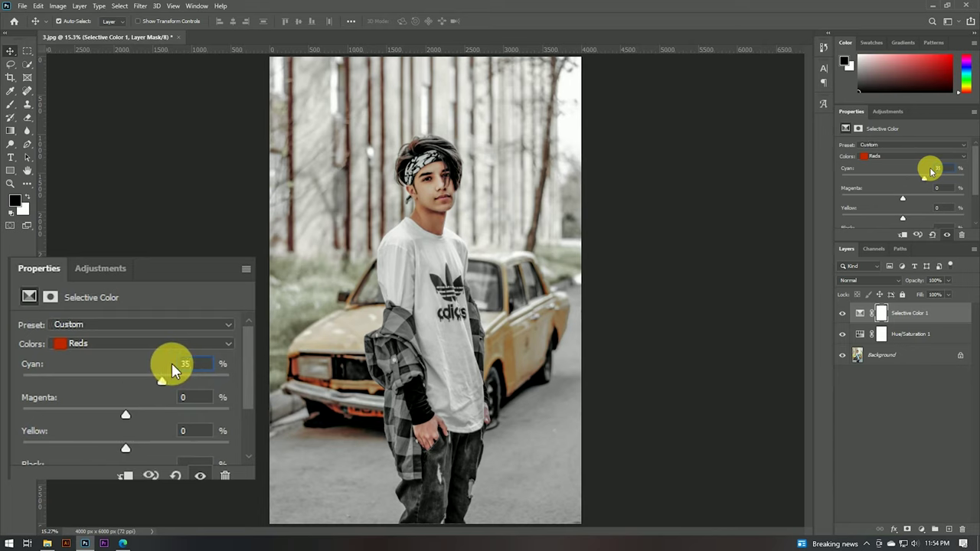
type("-35")
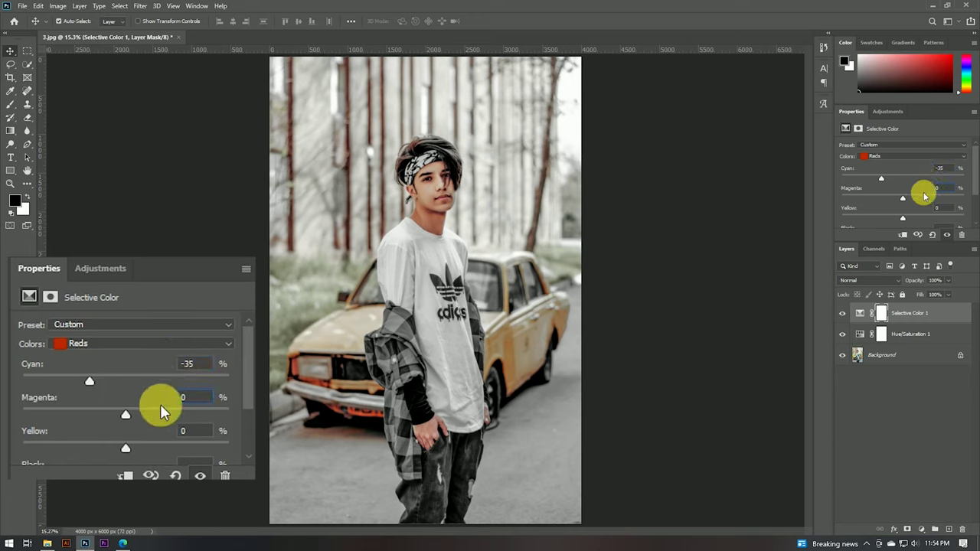
type("0")
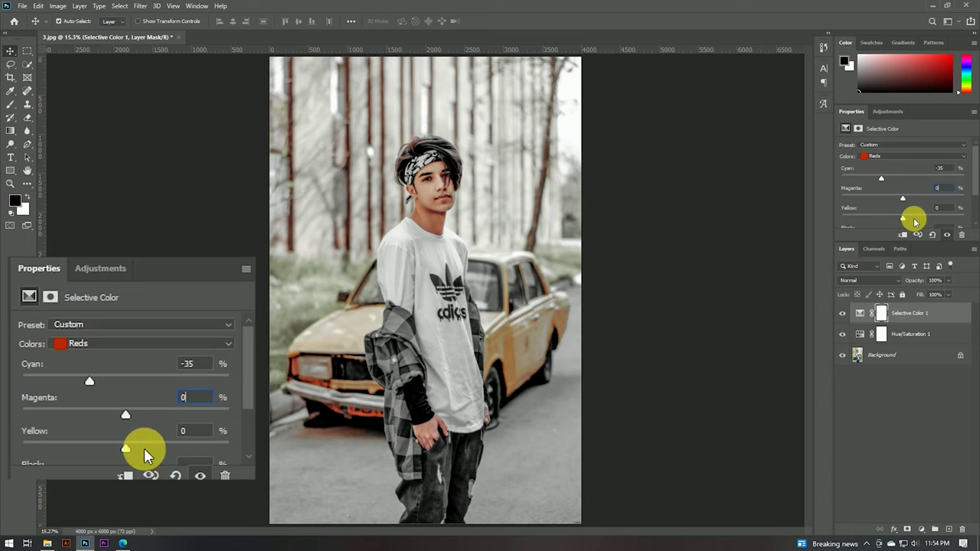
left_click(193, 434)
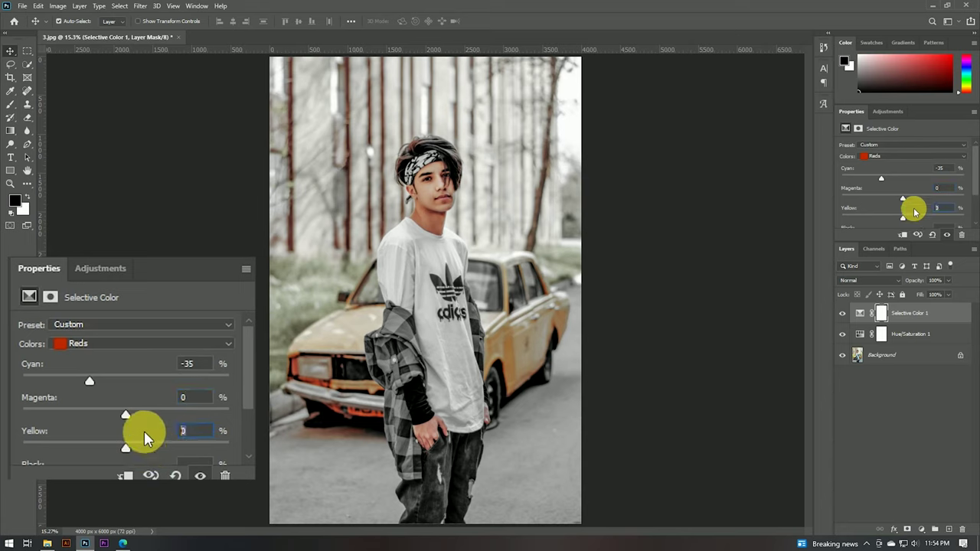
type("30")
key("BackSpace")
key("BackSpace")
type("30")
scroll(172, 426, "down", 1)
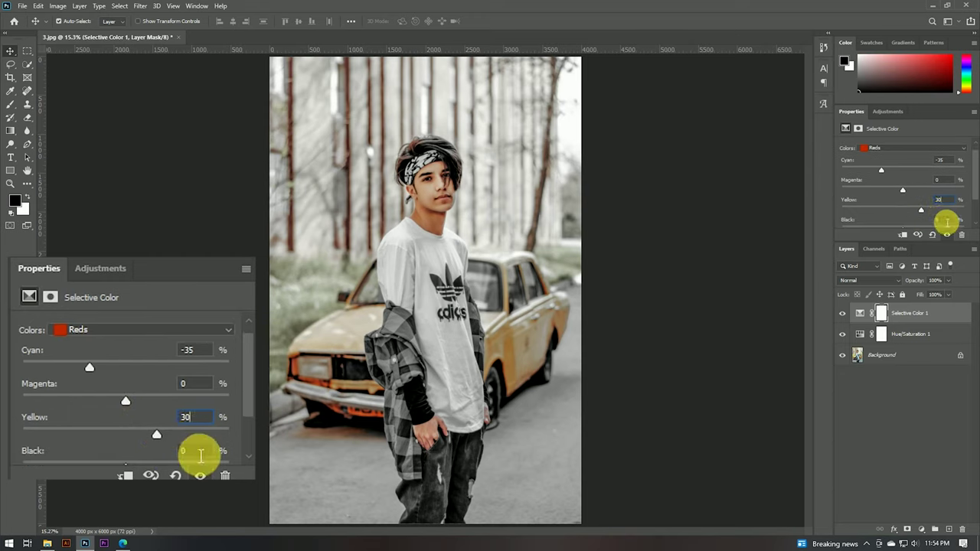
scroll(203, 424, "up", 1)
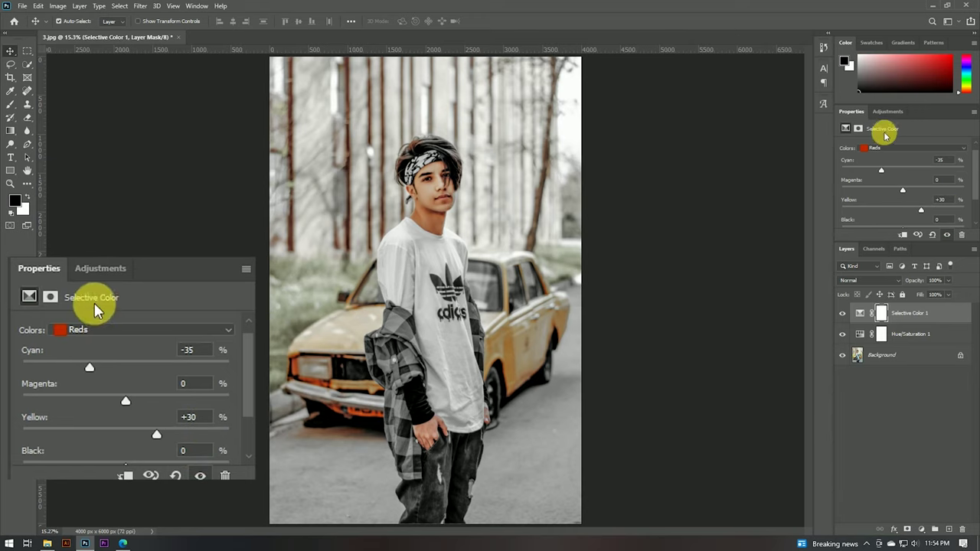
- Set Yellows Cyan to -100 and Neutrals Cyan to +5
left_click(89, 329)
left_click(90, 357)
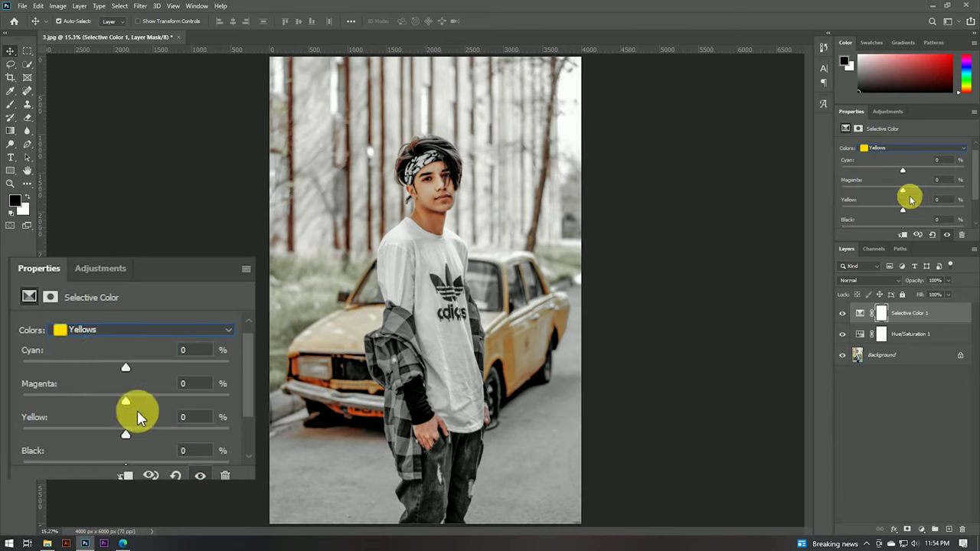
left_click_drag(903, 172, 836, 170)
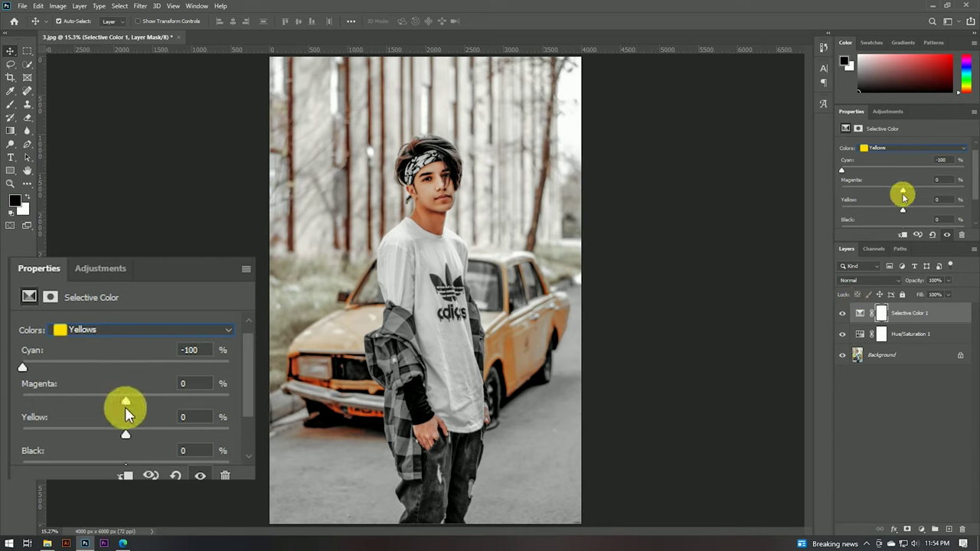
left_click(102, 329)
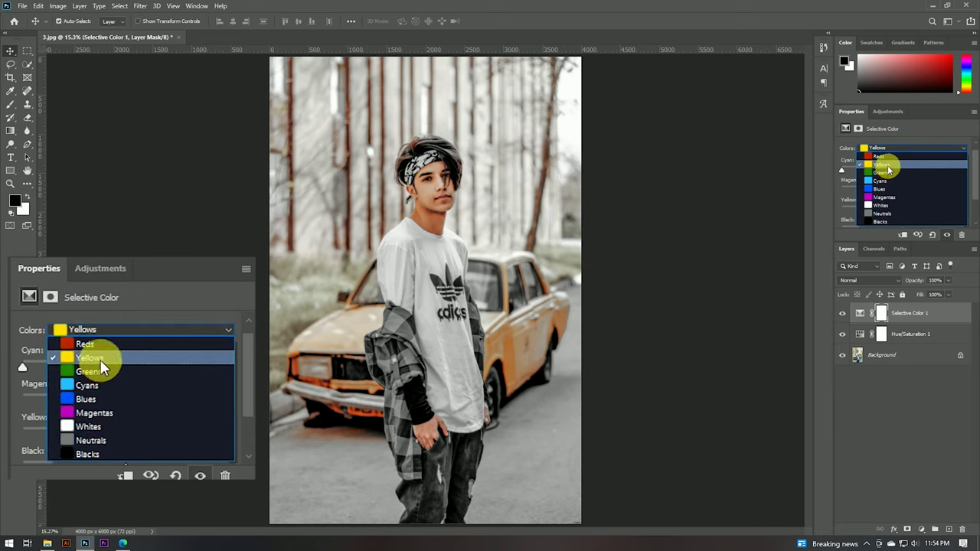
left_click(105, 440)
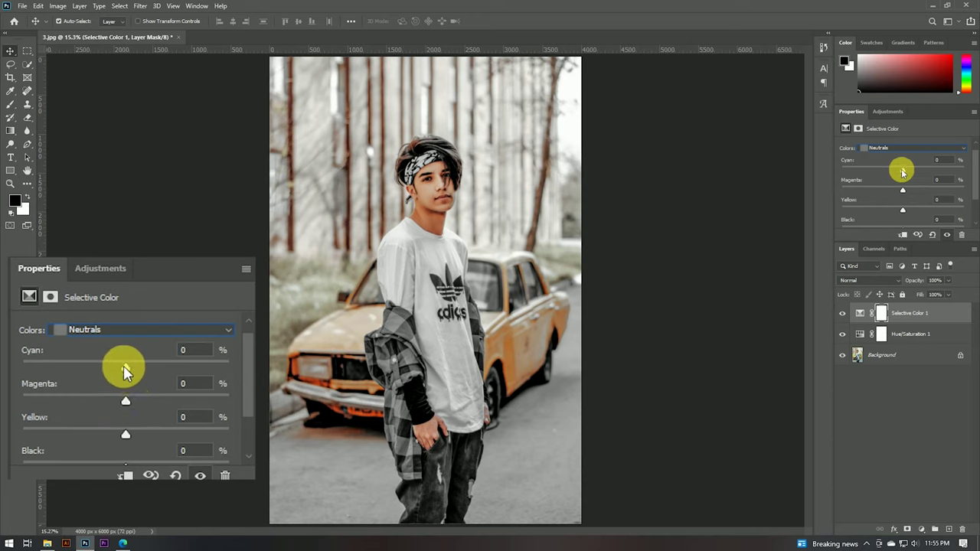
left_click(175, 353)
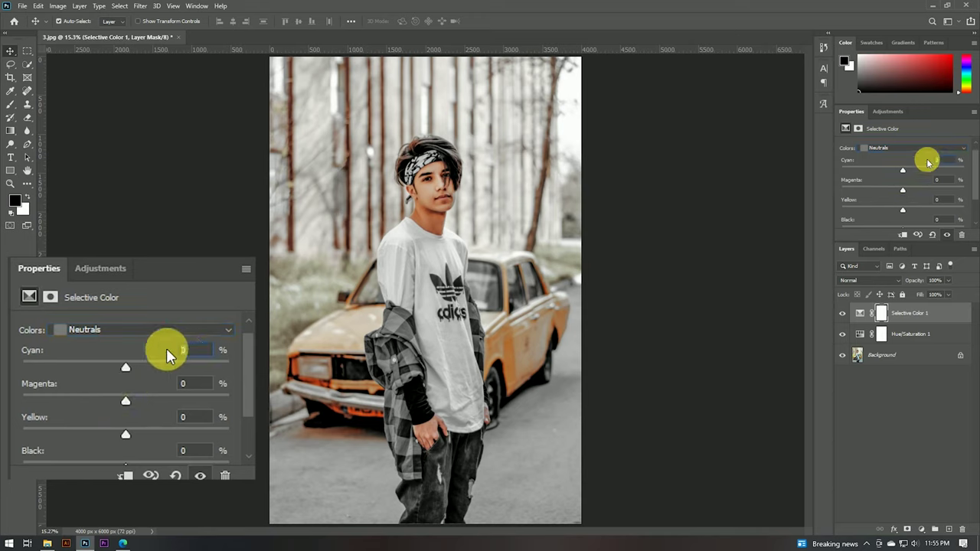
type("5")
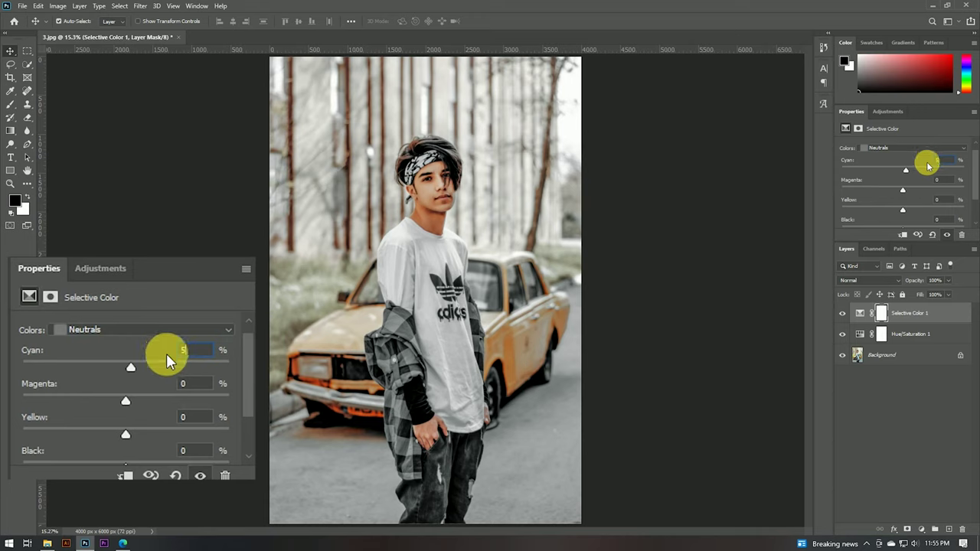
key("Tab")
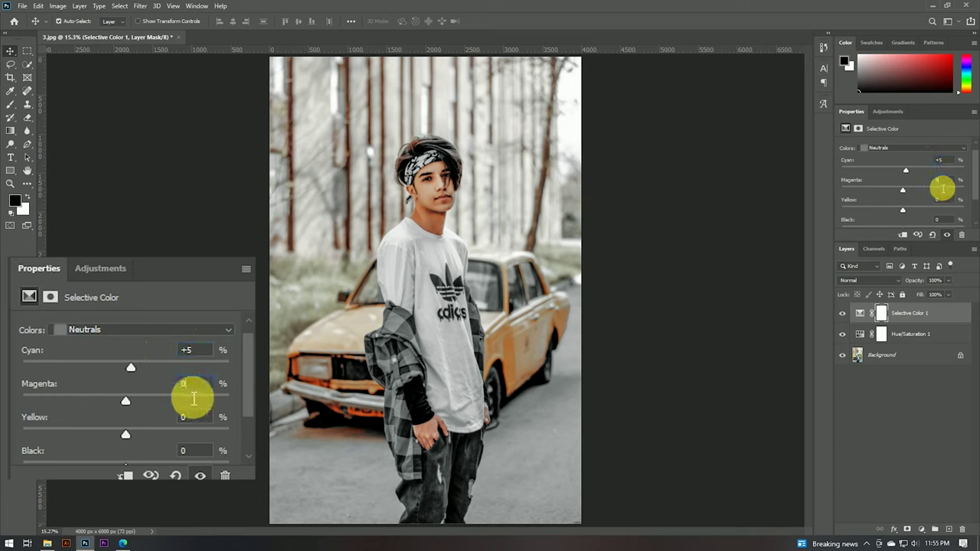
left_click(74, 332)
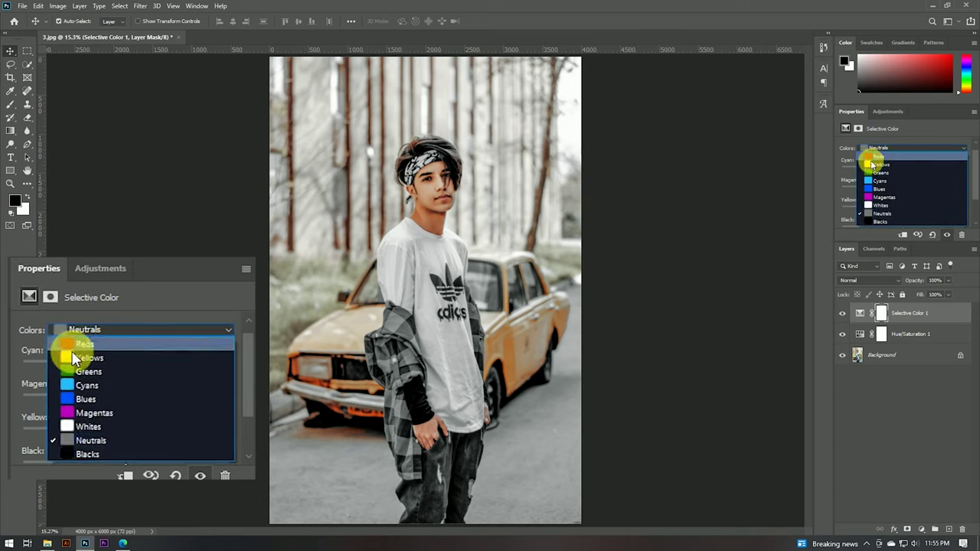
- Push the Blacks range's Cyan, Magenta, Yellow and Black sliders toward +100
left_click(83, 454)
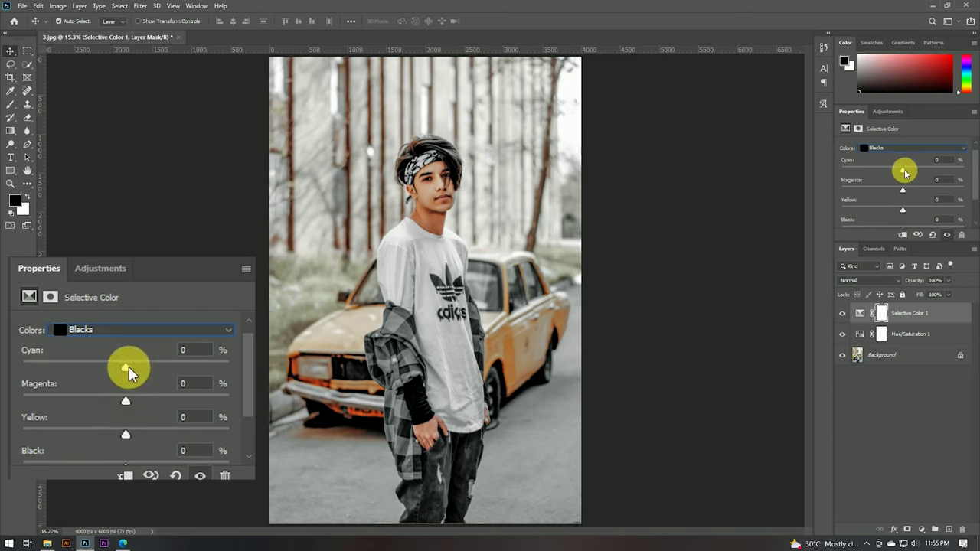
left_click_drag(129, 366, 247, 366)
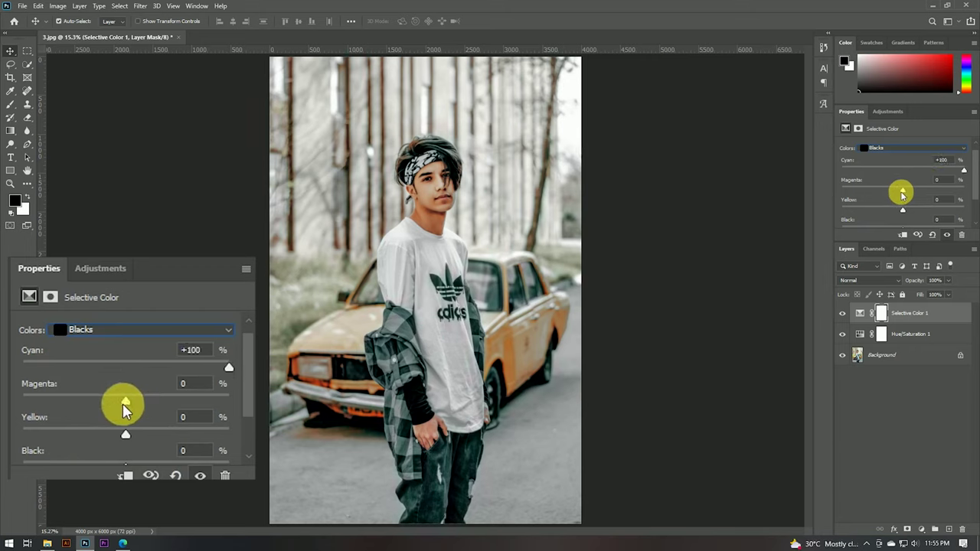
left_click_drag(125, 401, 246, 400)
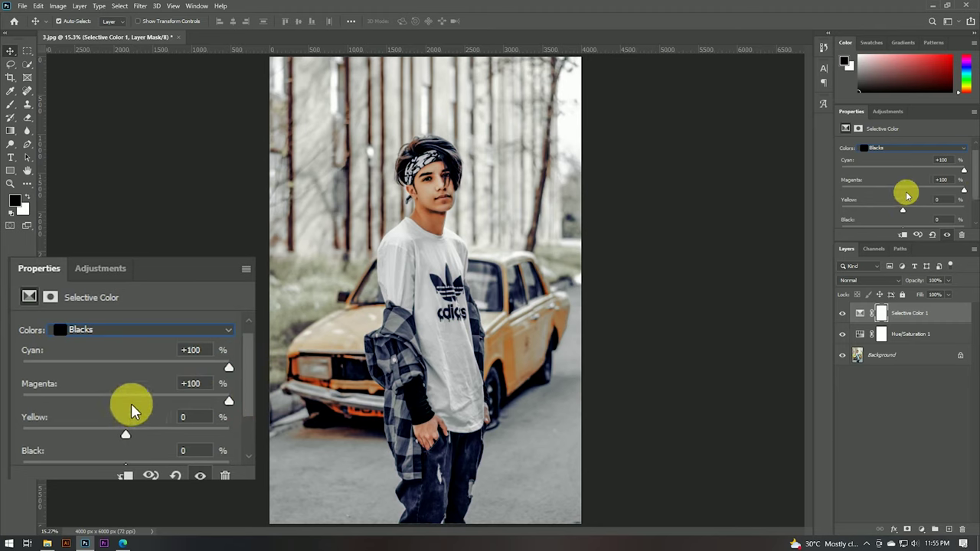
scroll(130, 404, "down", 2)
left_click_drag(130, 410, 240, 406)
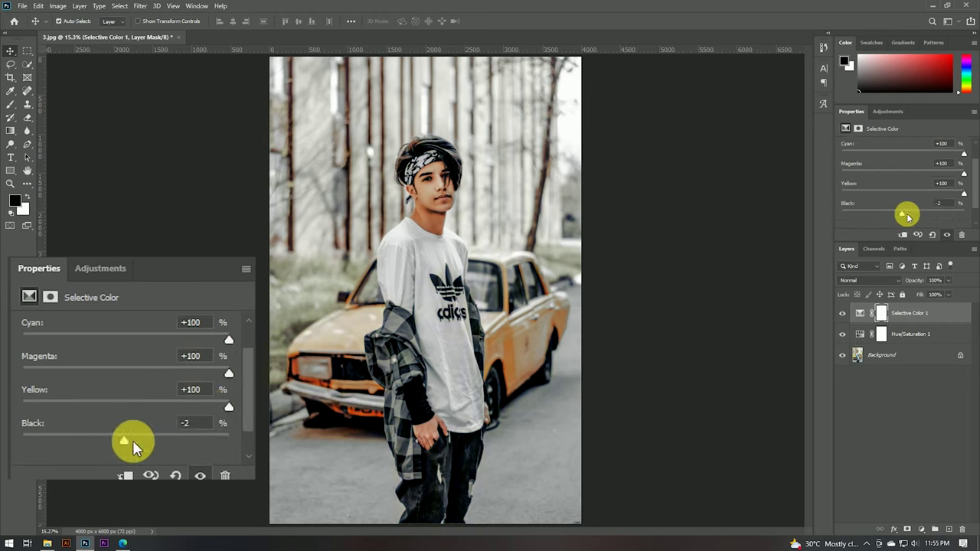
left_click_drag(127, 440, 246, 439)
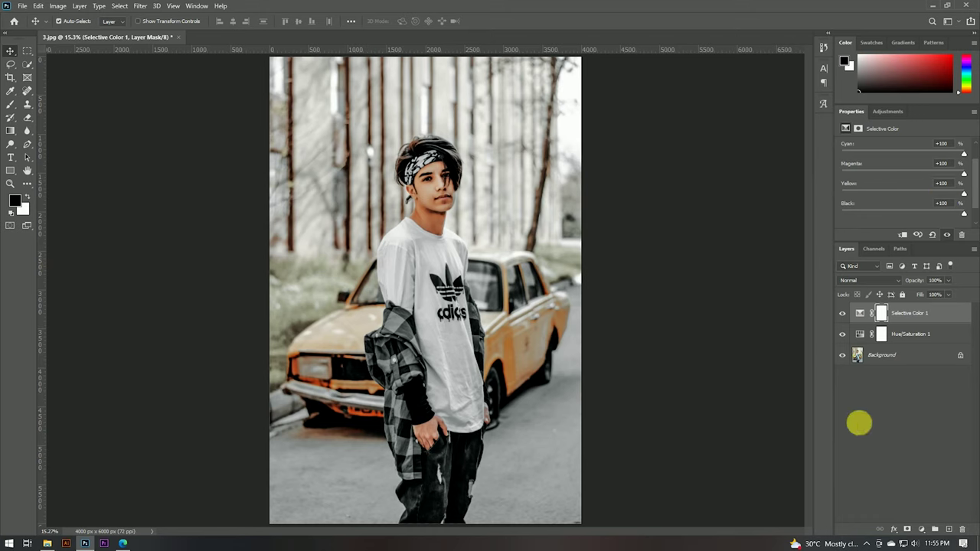
- Add a Brightness/Contrast layer with Contrast 15 and Brightness left at 0
left_click(920, 528)
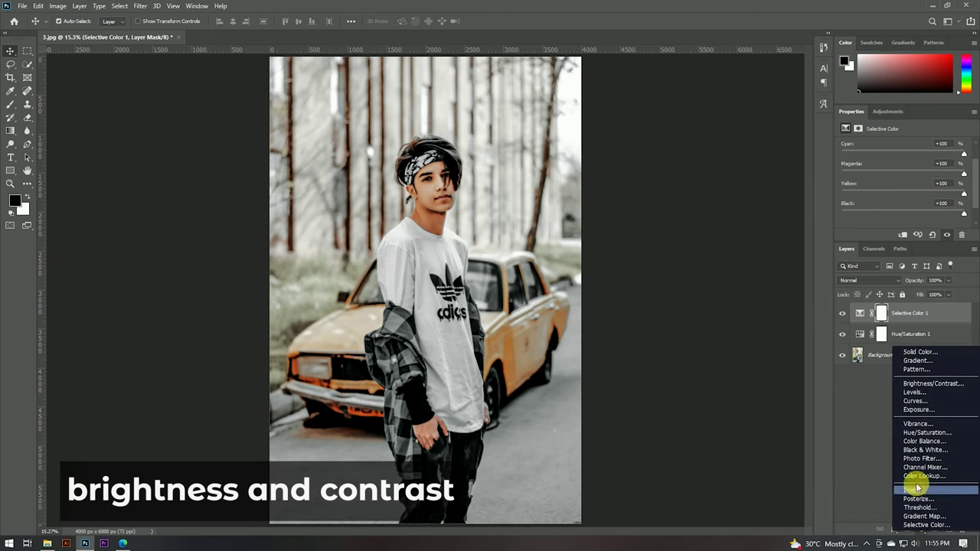
left_click(929, 383)
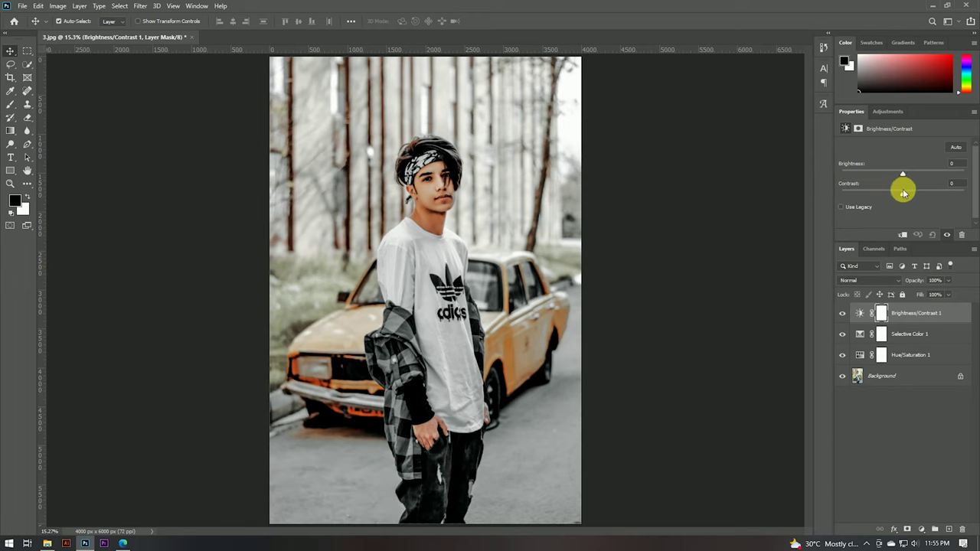
left_click_drag(903, 195, 913, 196)
left_click(953, 184)
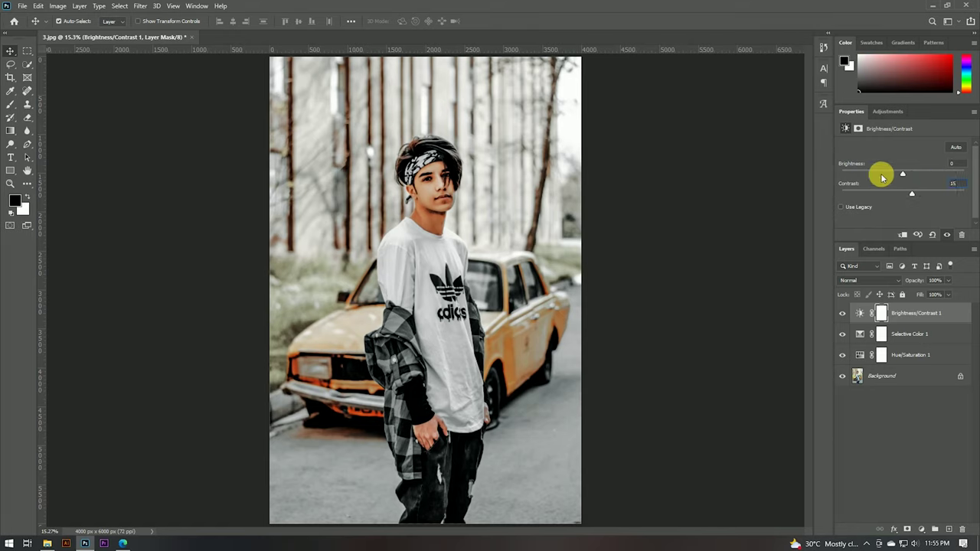
left_click(898, 408)
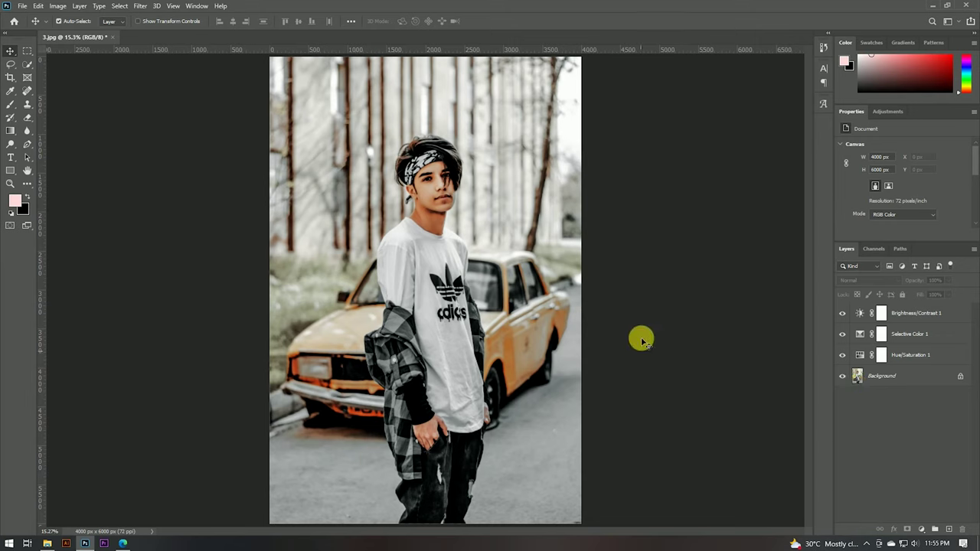
- Group the three adjustment layers into a group named Dark Black Color
left_click(905, 355)
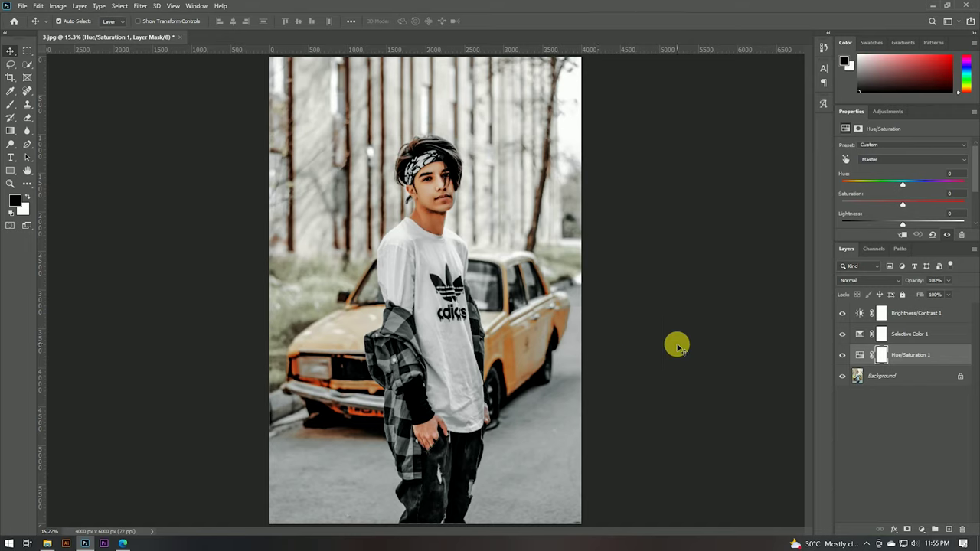
left_click(712, 349)
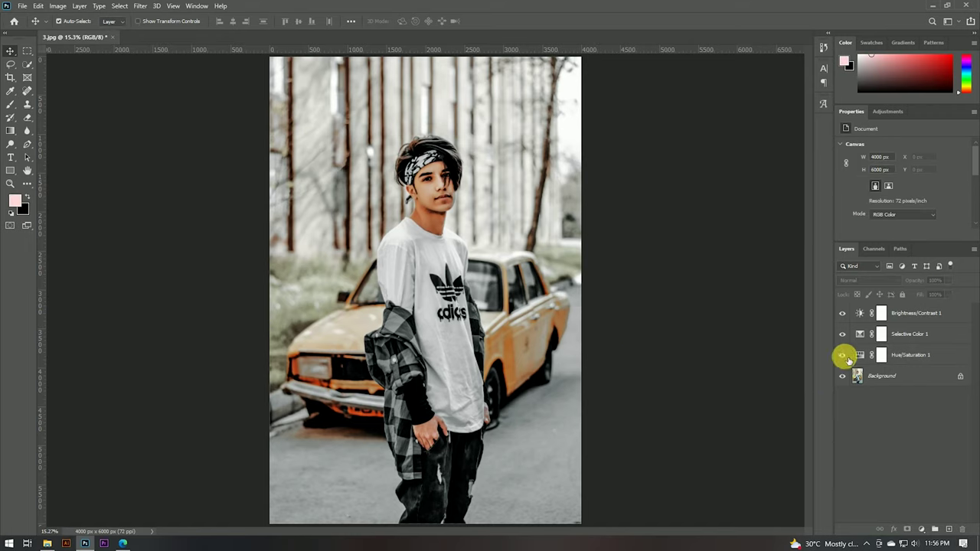
left_click(906, 355)
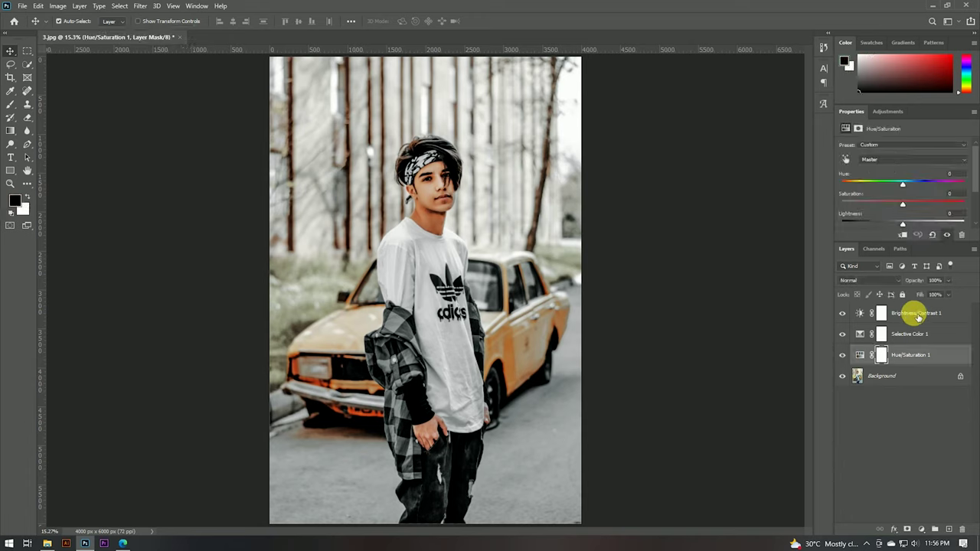
left_click(911, 313, "shift")
right_click(910, 311)
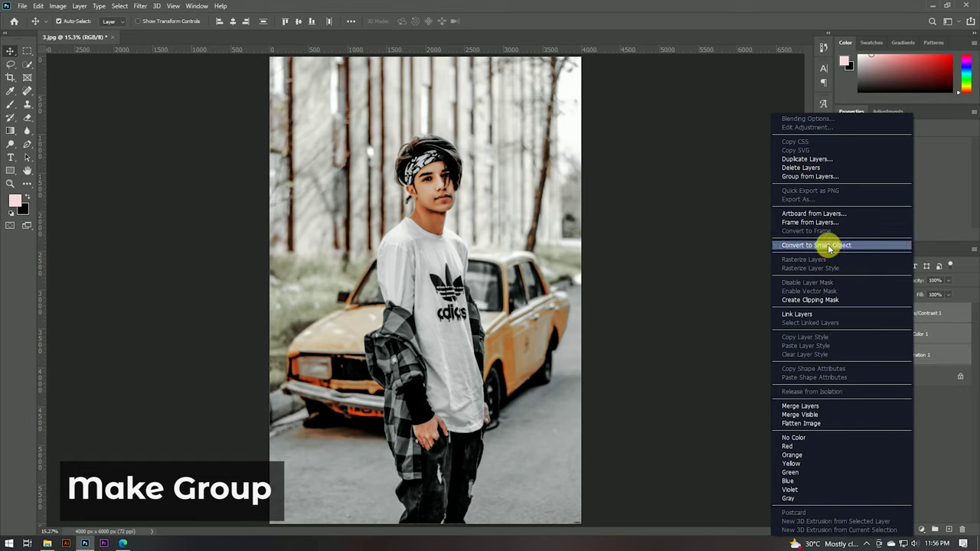
left_click(810, 177)
type("Dark Black Color")
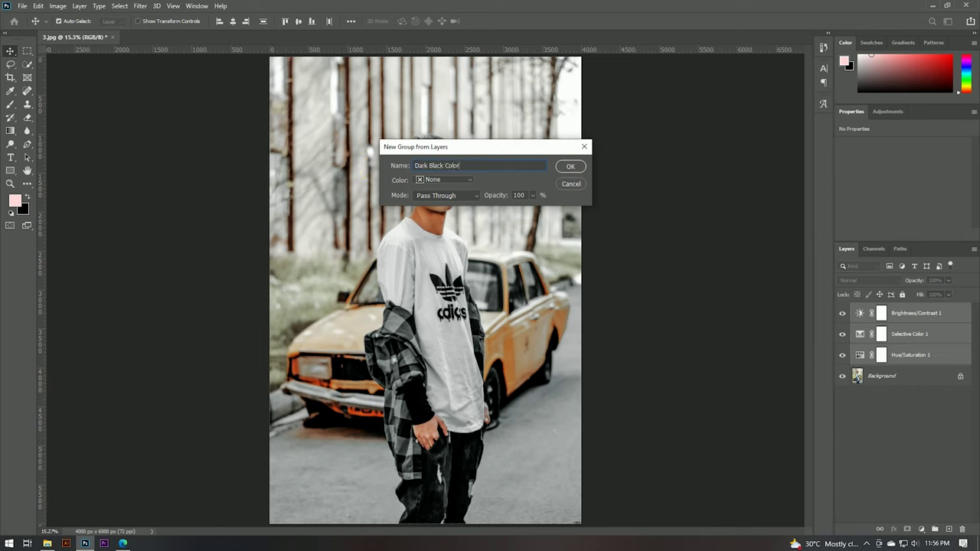
left_click(572, 167)
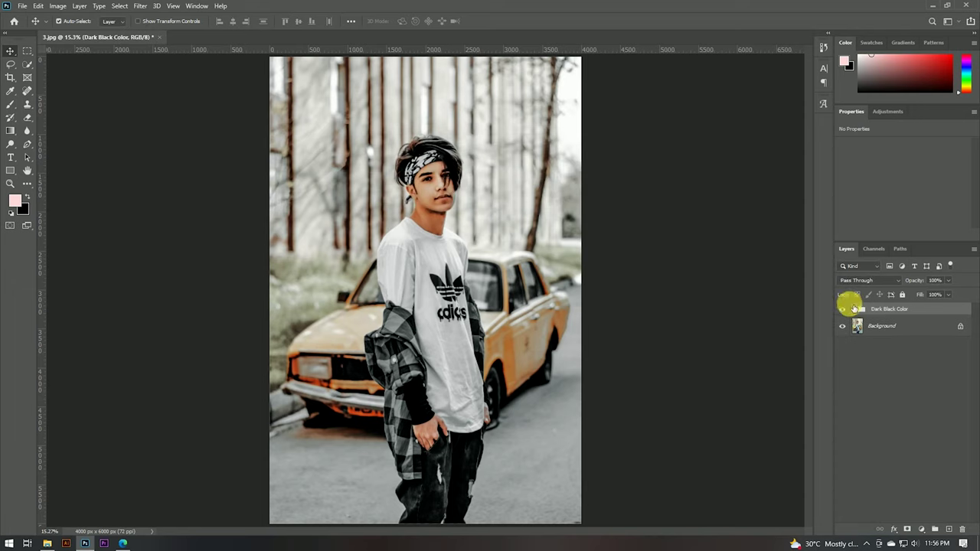
- Toggle the Dark Black Color group to compare before/after, then open 2.jpg
left_click(842, 310)
left_click(842, 310)
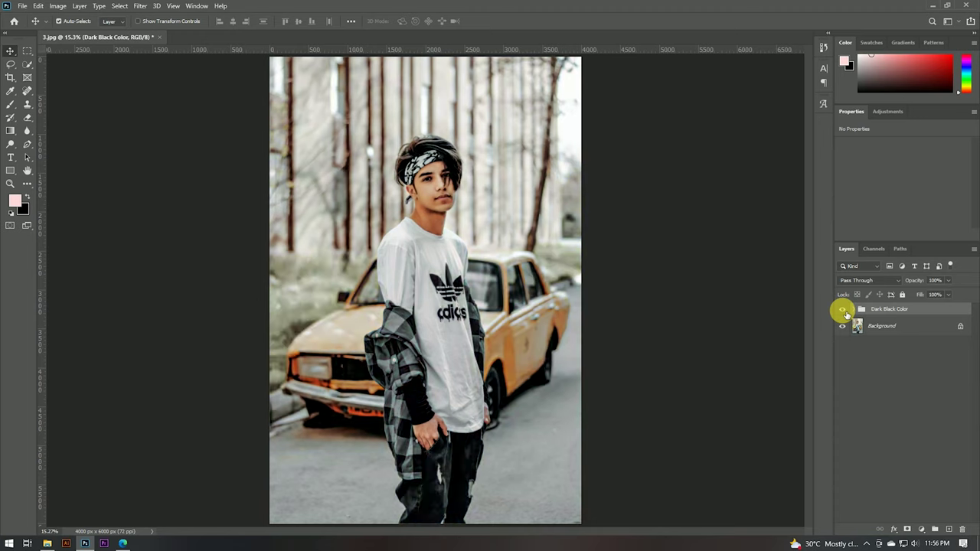
left_click(844, 312)
left_click(842, 310)
left_click(842, 310)
left_click(842, 310)
left_click(842, 310)
left_click(842, 310)
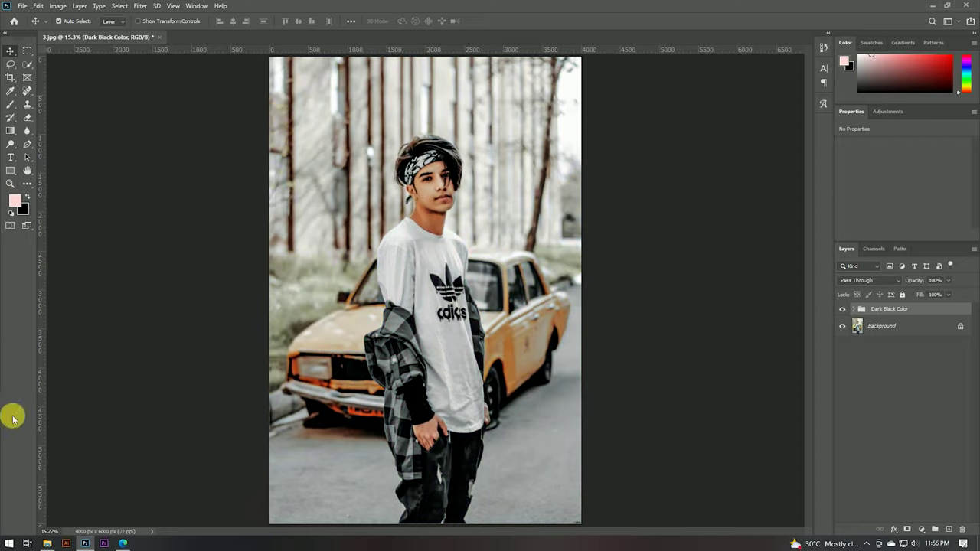
left_click(47, 543)
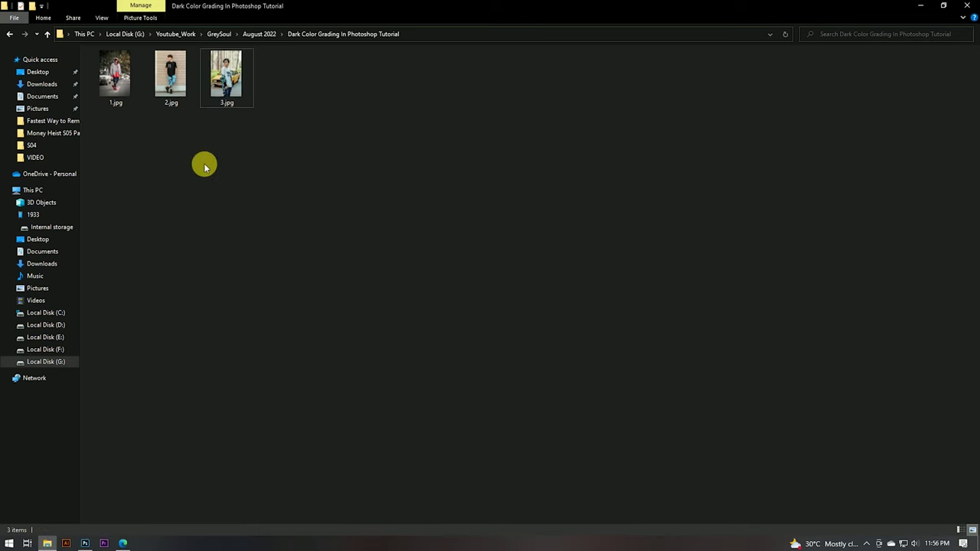
mouse_move(178, 77)
left_mouse_down()
mouse_move(87, 545)
mouse_move(256, 40)
left_mouse_up()
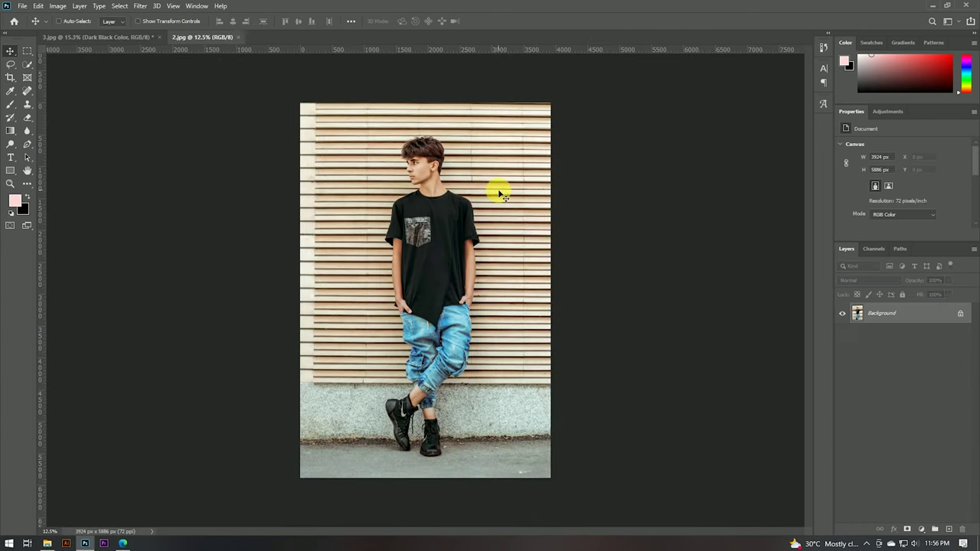
- Copy the Dark Black Color group from 3.jpg into 2.jpg and compare it toggled
key("ctrl+0")
key("ctrl+Tab")
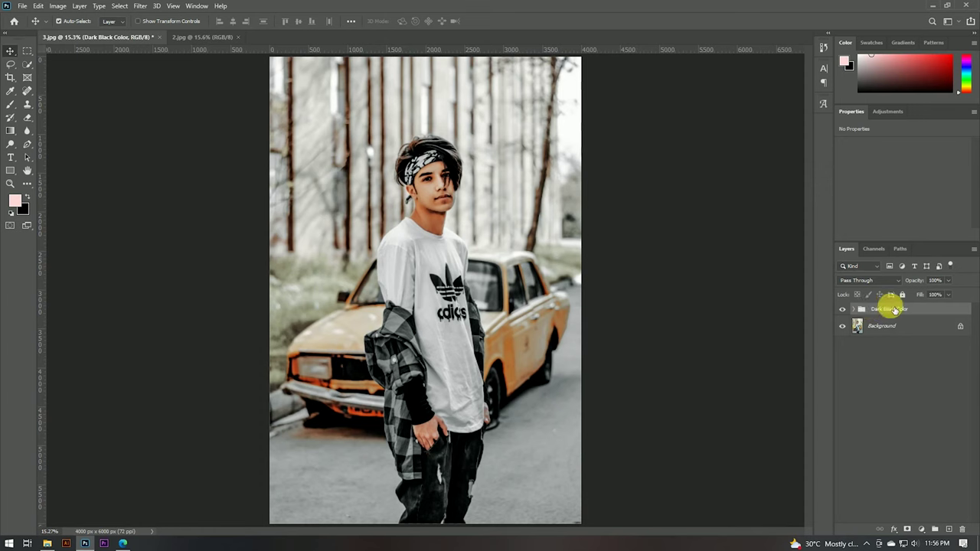
left_click_drag(902, 309, 417, 220)
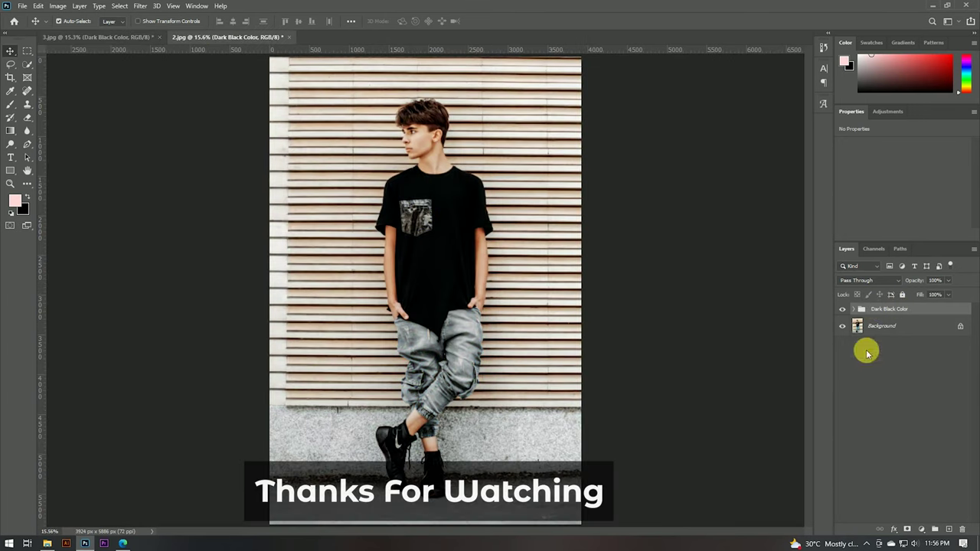
scroll(613, 313, "down", 1)
left_click(842, 309)
left_click(843, 309)
left_click(843, 309)
left_click(843, 309)
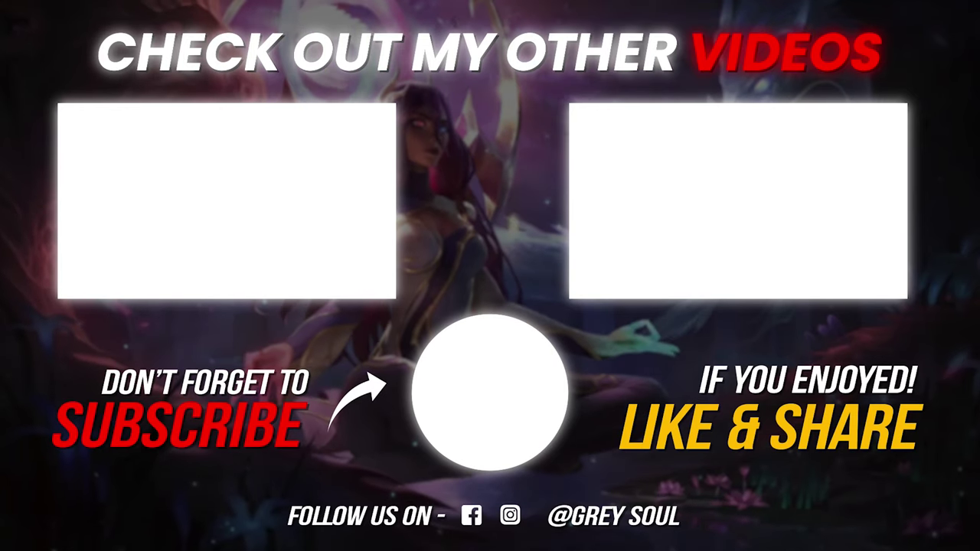